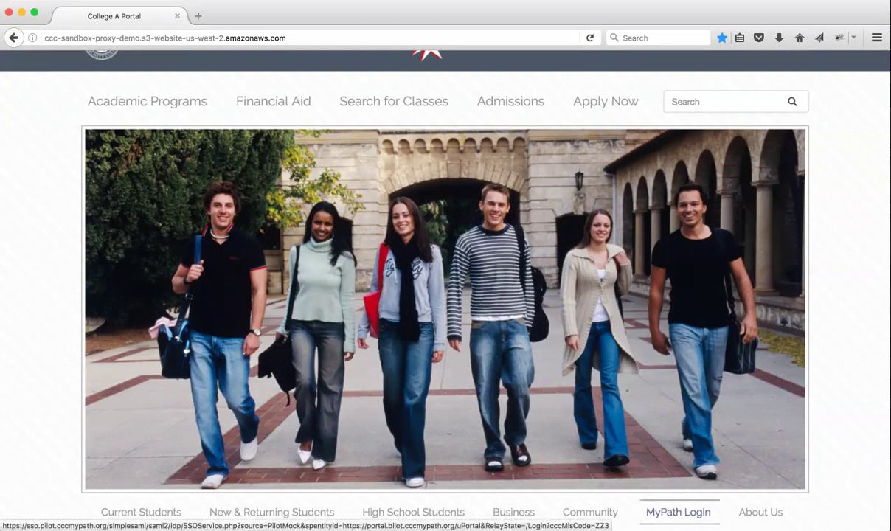
- Log in to MyPath through the College A login, entering the student's username and password
left_click(675, 514)
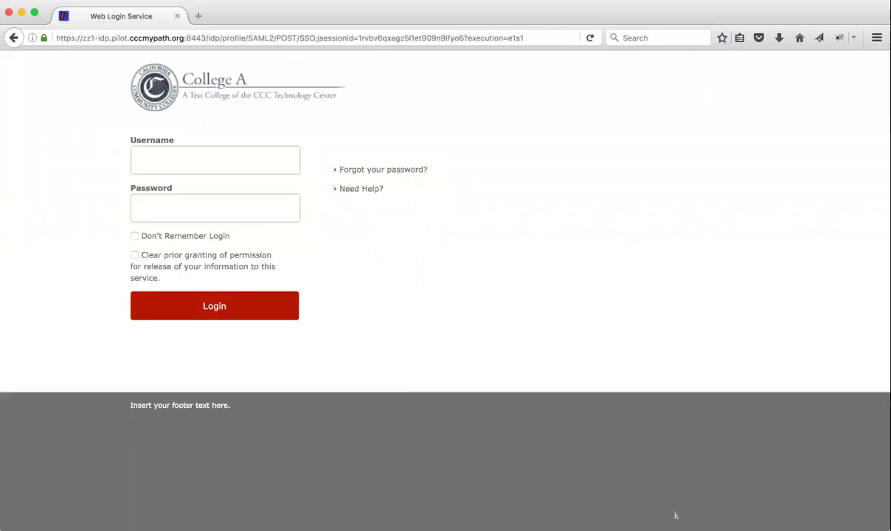
left_click(209, 156)
type("rose")
key("BackSpace")
key("BackSpace")
key("BackSpace")
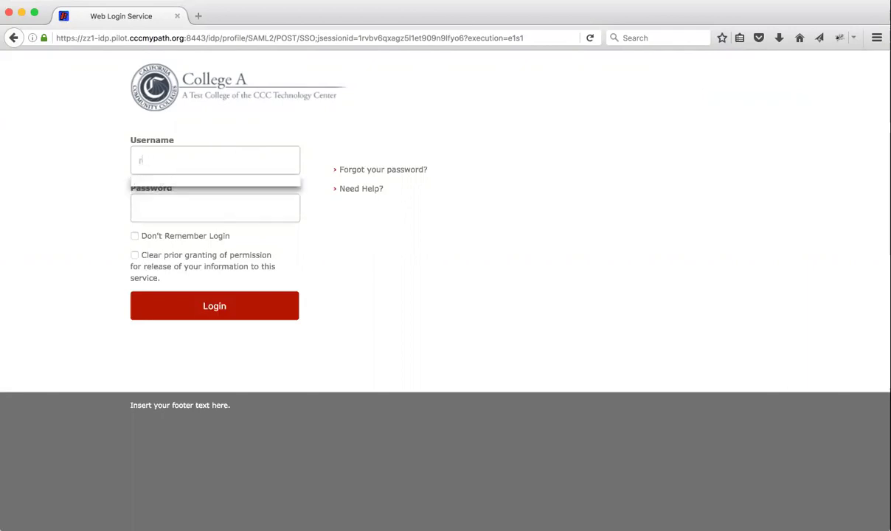
key("Tab")
type("••••••••")
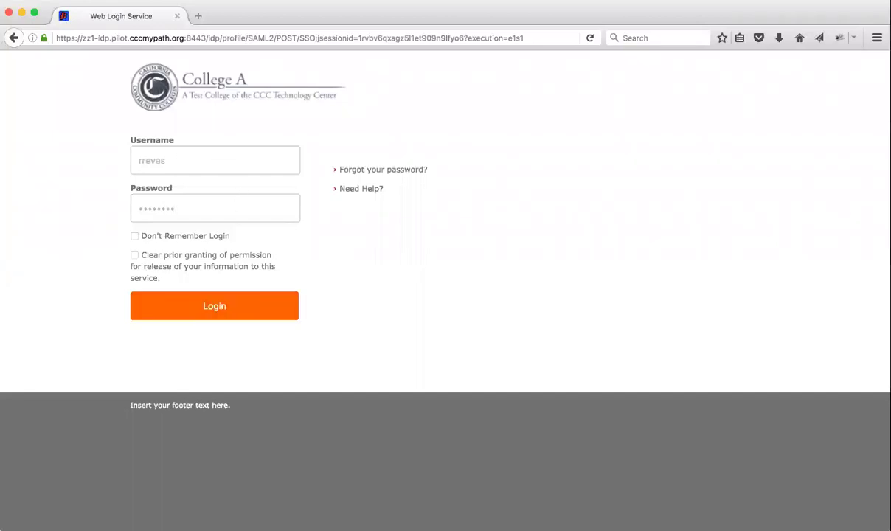
left_click(219, 307)
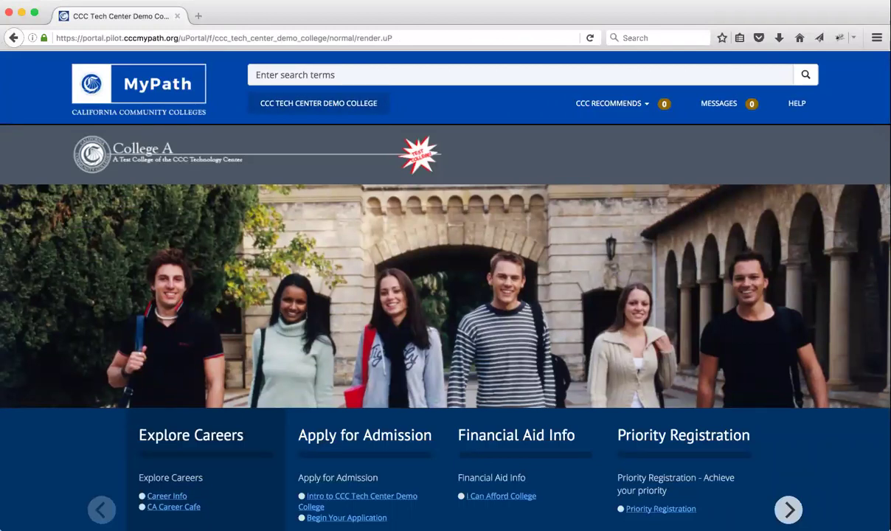
- Clear today's history via Clear Recent History, then open the College A Portal bookmark
left_click(141, 0)
mouse_move(174, 0)
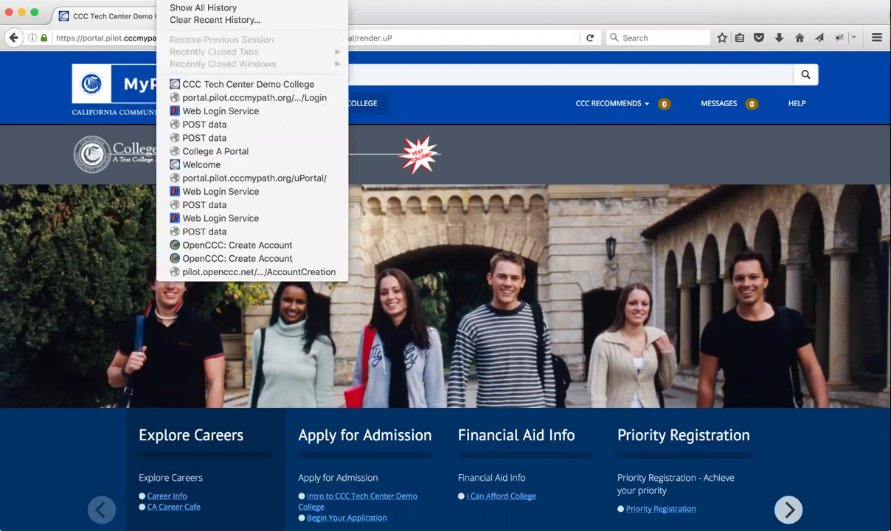
left_click(192, 20)
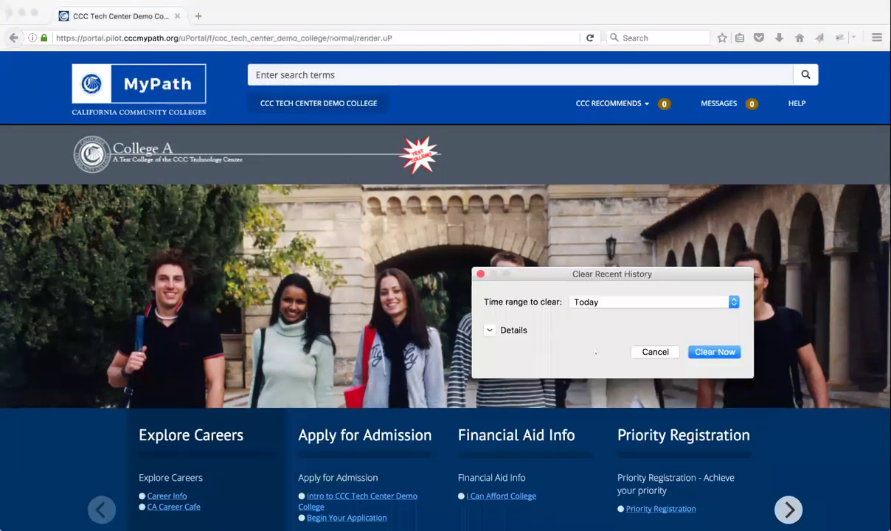
left_click(706, 354)
left_click(218, 0)
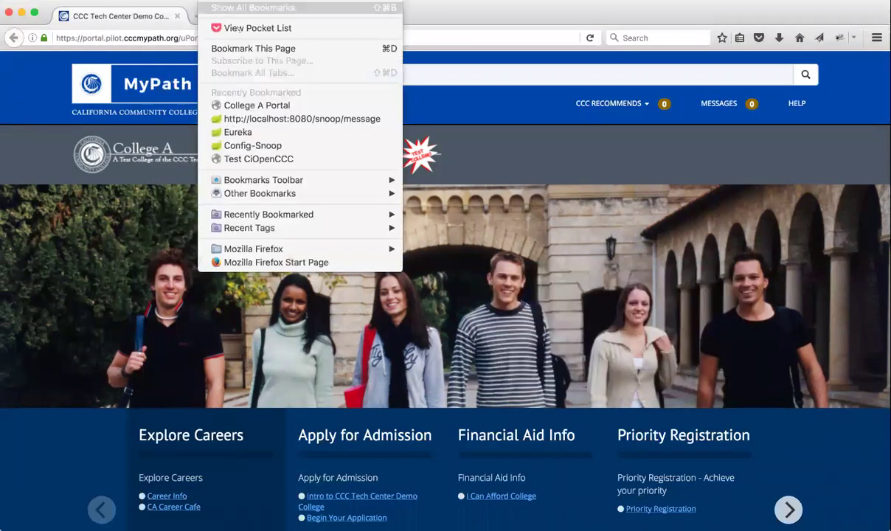
left_click(250, 105)
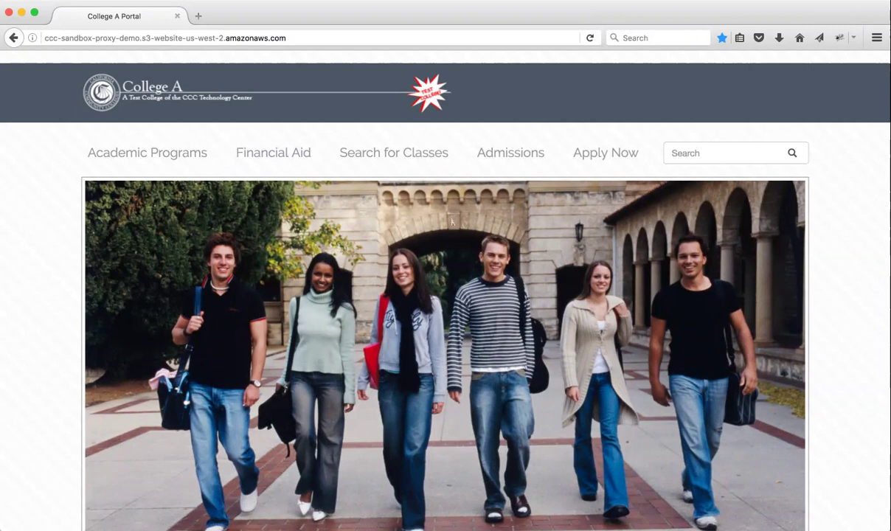
- Log in through the College A MyPath login with the second student's username and password
scroll(428, 210, "down", 2)
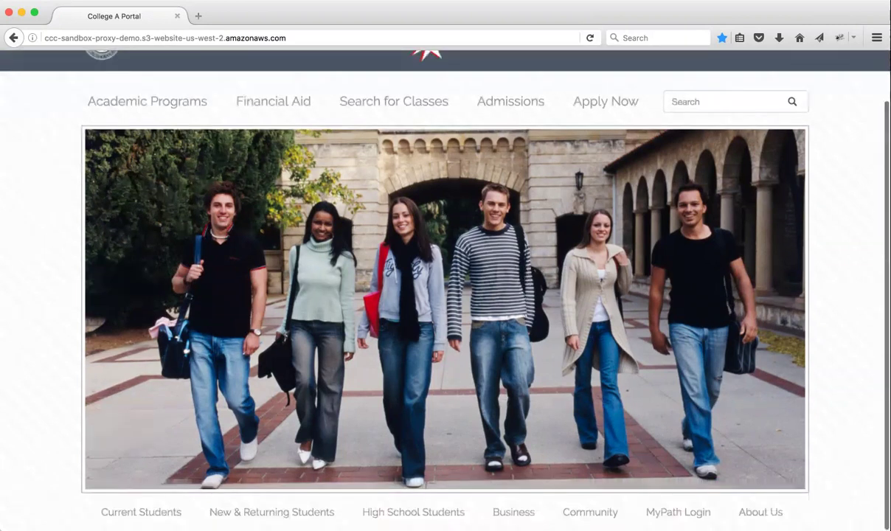
left_click(678, 512)
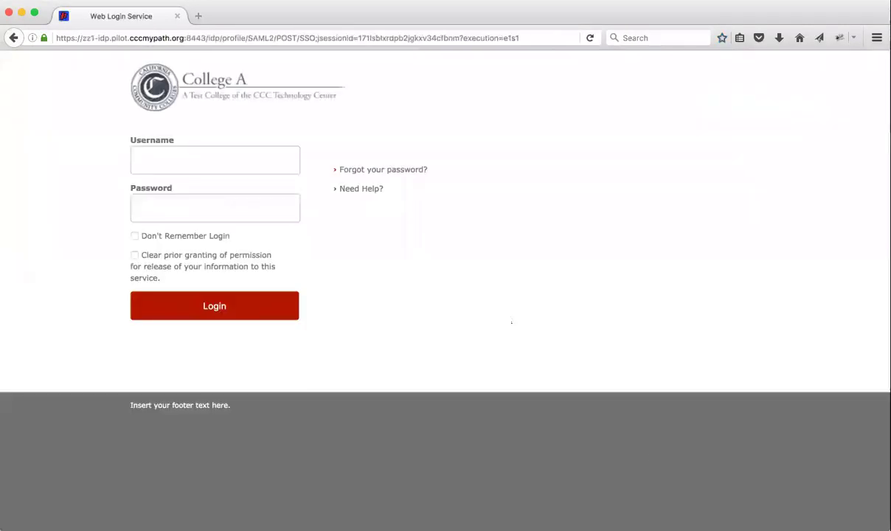
left_click(216, 158)
type("jdemo")
key("Tab")
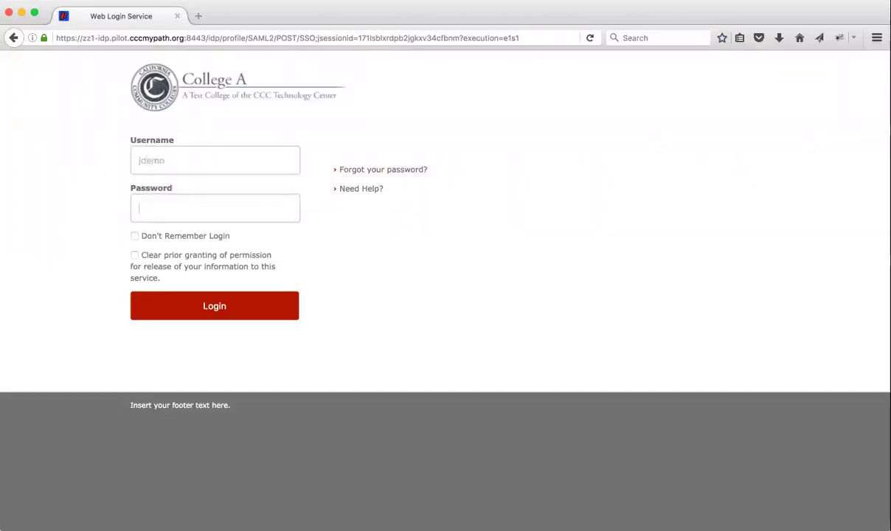
type("••••••••")
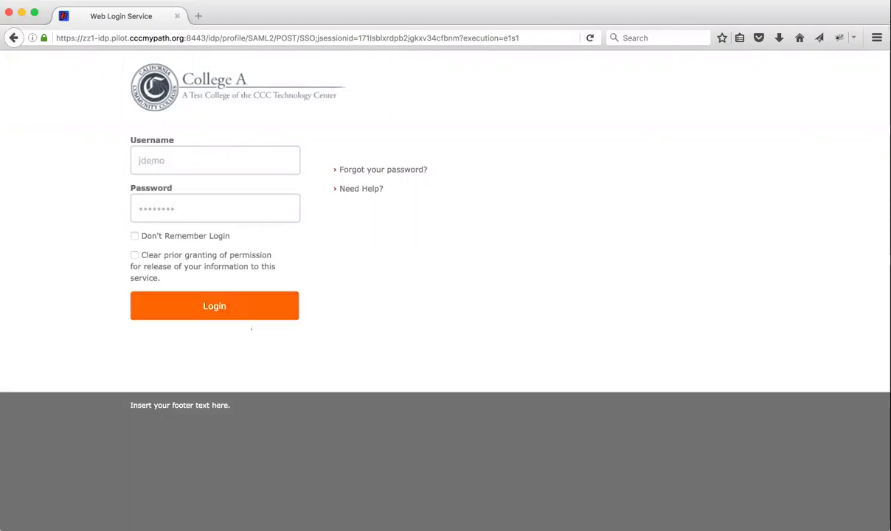
key("Return")
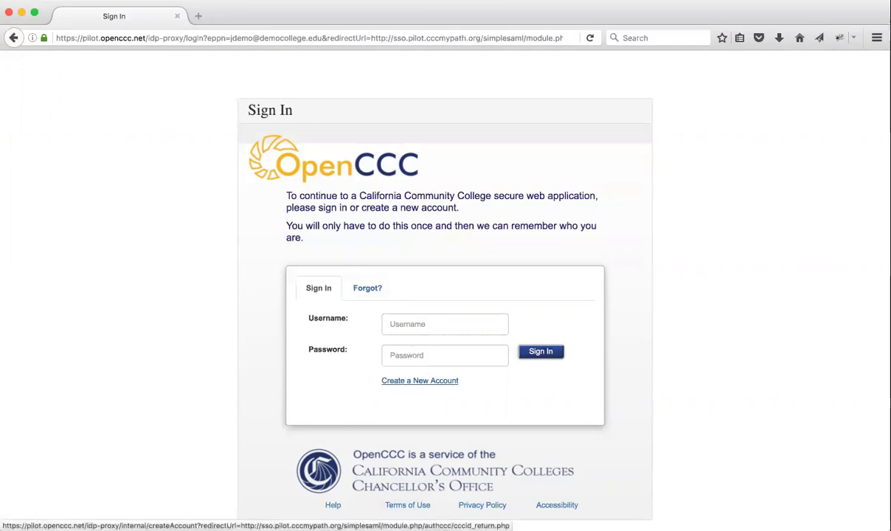
- Start a new OpenCCC account with the student's first, middle and last names, with no previous or preferred name
left_click(413, 381)
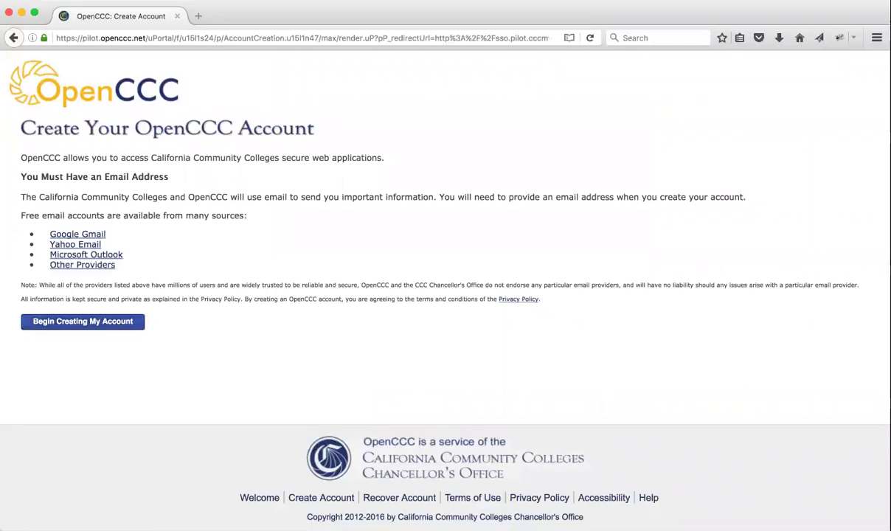
left_click(83, 322)
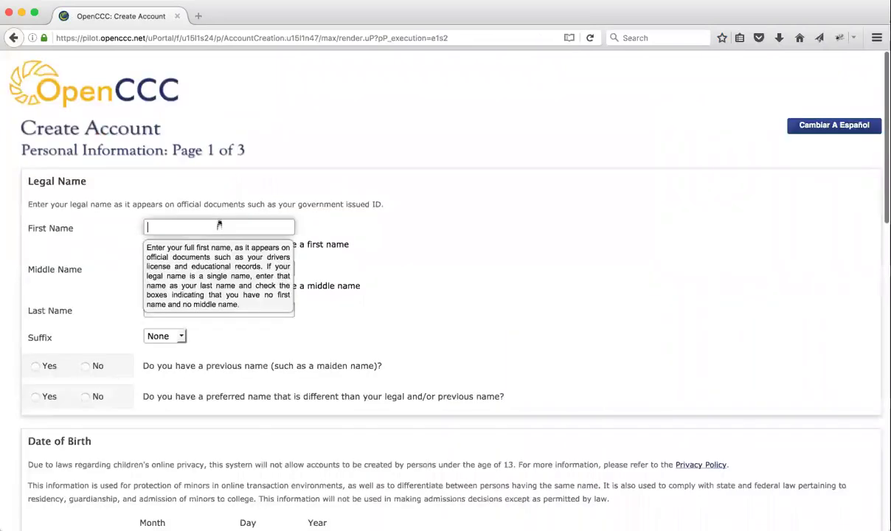
left_click(220, 226)
type("John")
key("Tab")
type("James")
key("Tab")
key("Tab")
type("Demo")
left_click(85, 366)
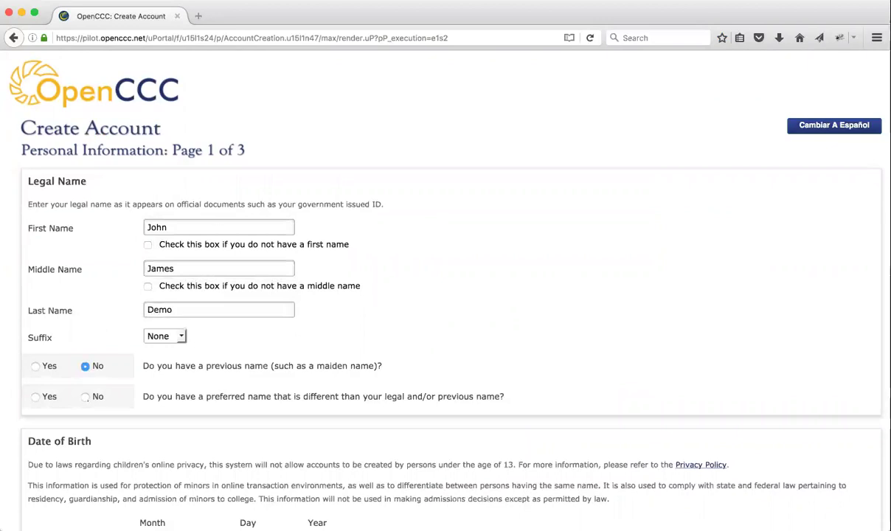
left_click(85, 397)
- Enter the student's birth month, day and year
scroll(134, 380, "down", 3)
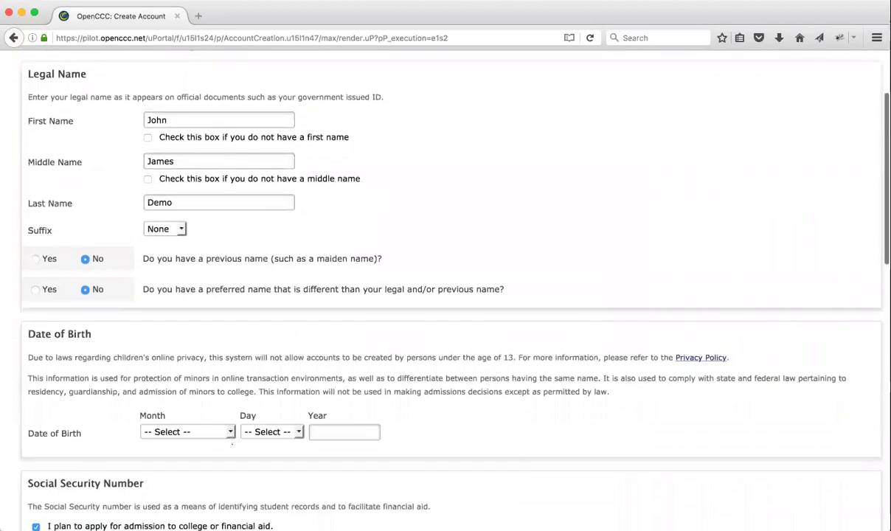
left_click(219, 432)
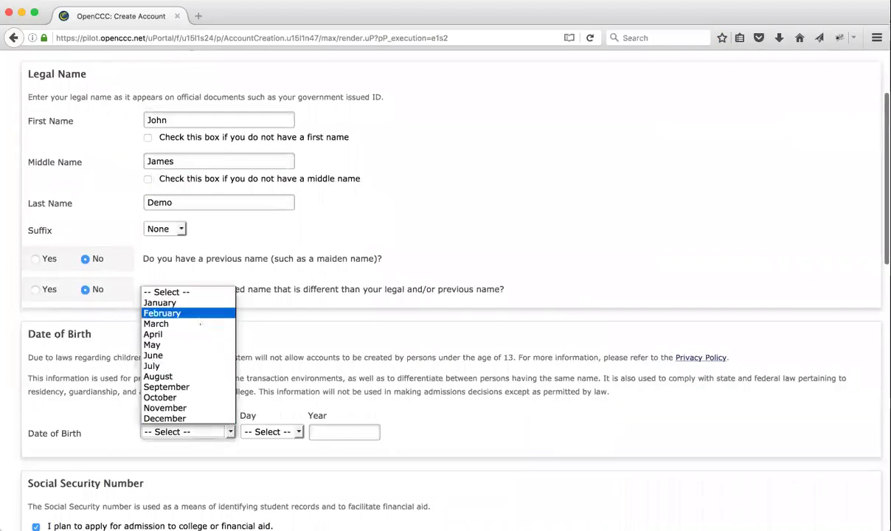
left_click(159, 297)
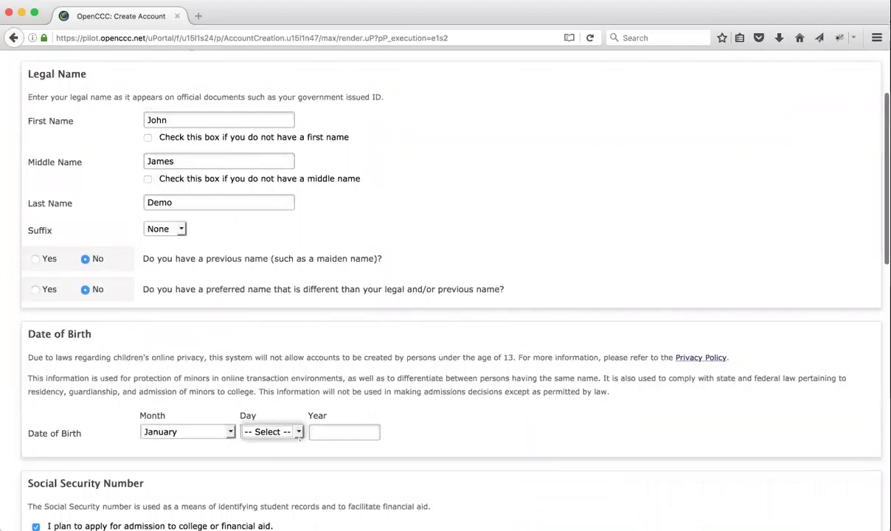
left_click(298, 432)
left_click(255, 229)
left_click(333, 431)
type("1995")
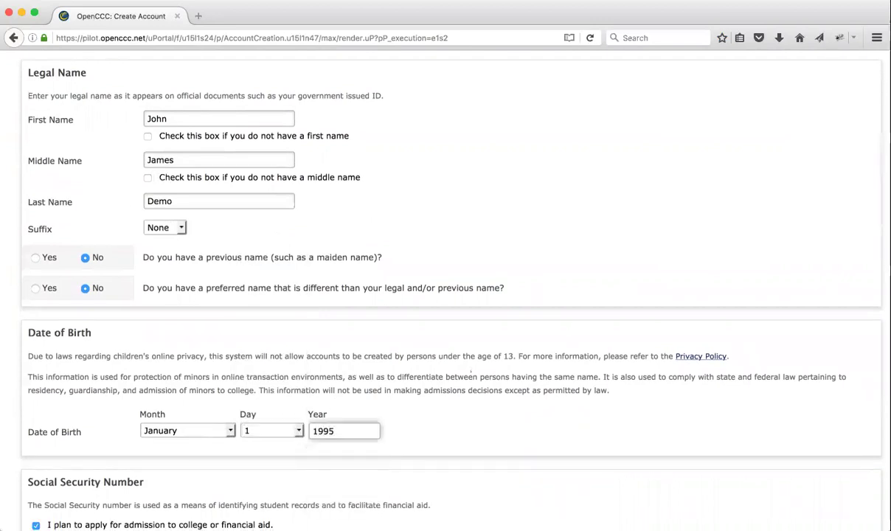
- Choose the Social Security Number option and enter the number in both fields
scroll(165, 320, "down", 5)
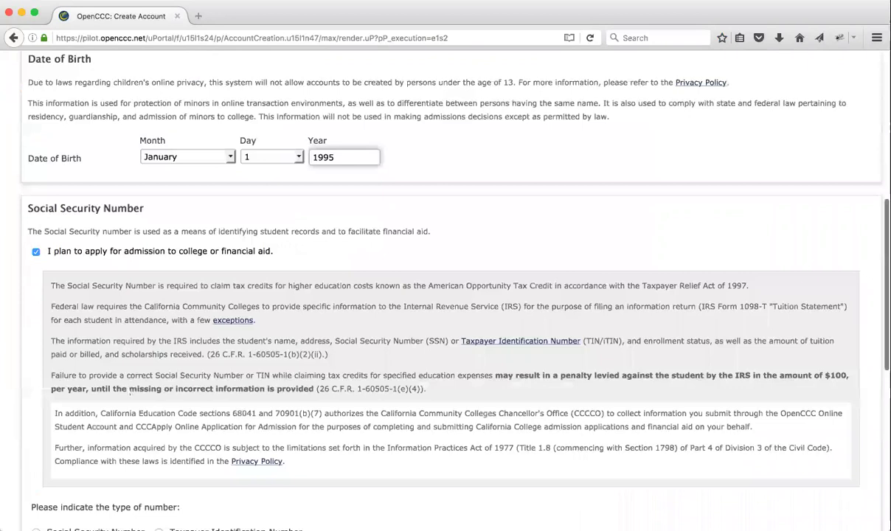
scroll(130, 395, "down", 4)
left_click(35, 343)
scroll(94, 365, "down", 2)
left_click(83, 399)
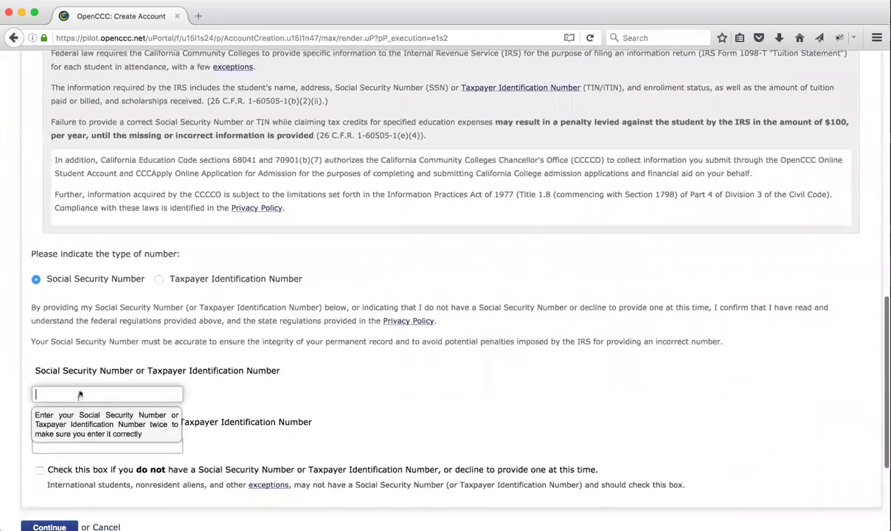
type("123")
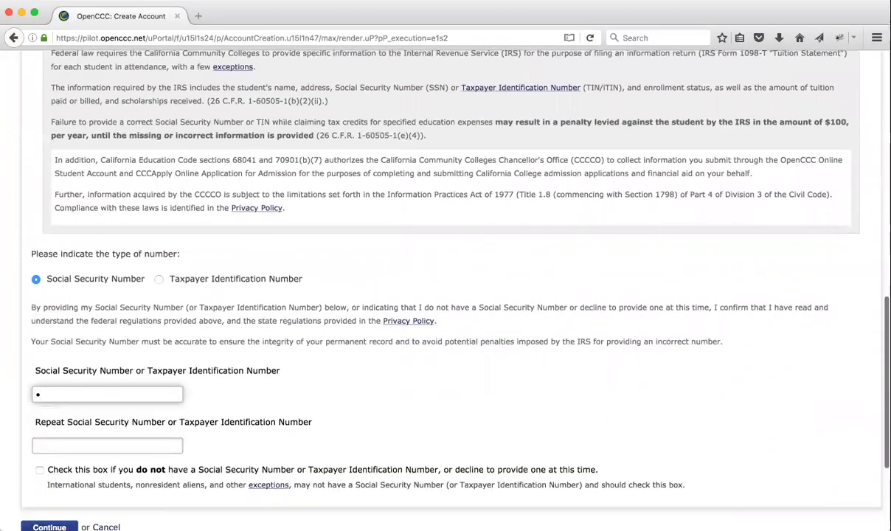
type("456789")
left_click(67, 447)
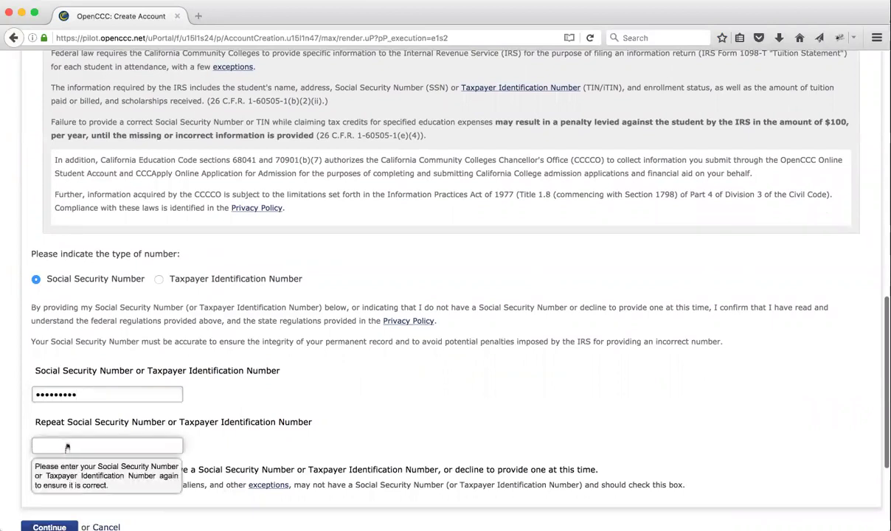
type("••••••")
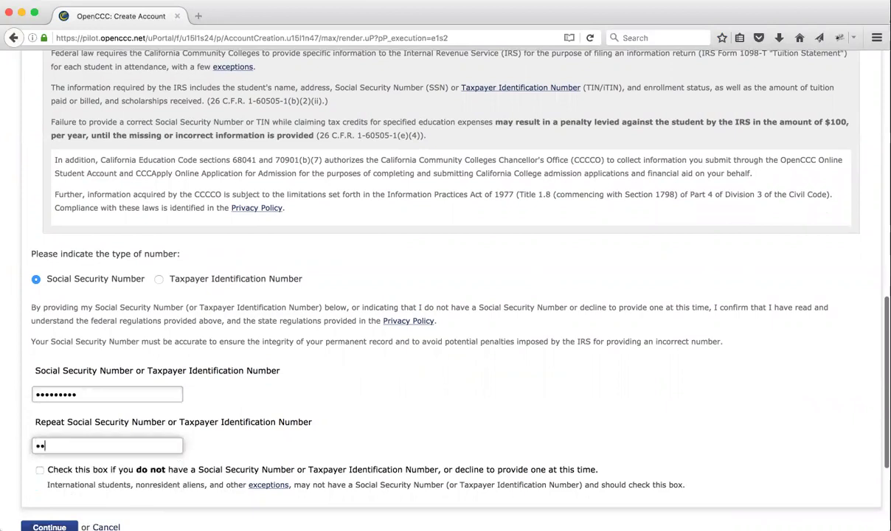
type("•••")
scroll(443, 295, "down", 4)
- Submit the SSN page and fill the email and repeat email from autofill suggestions
key("Return")
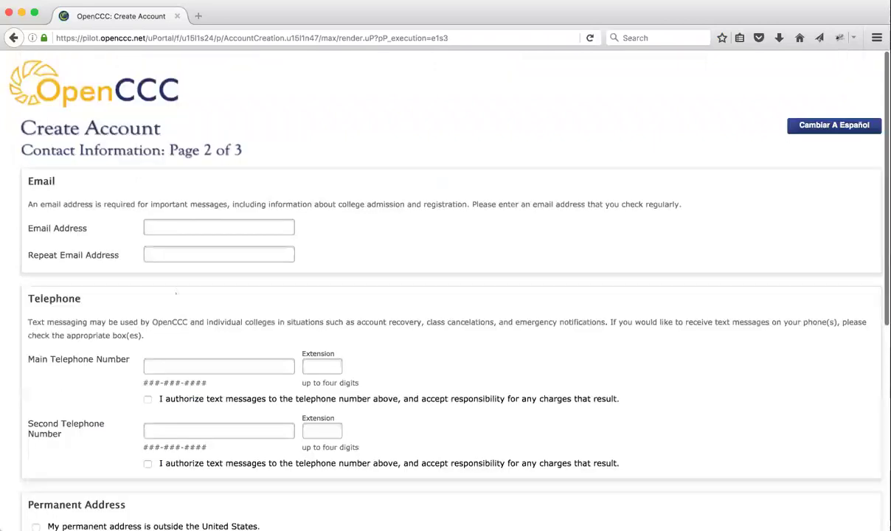
left_click(199, 226)
type("pn")
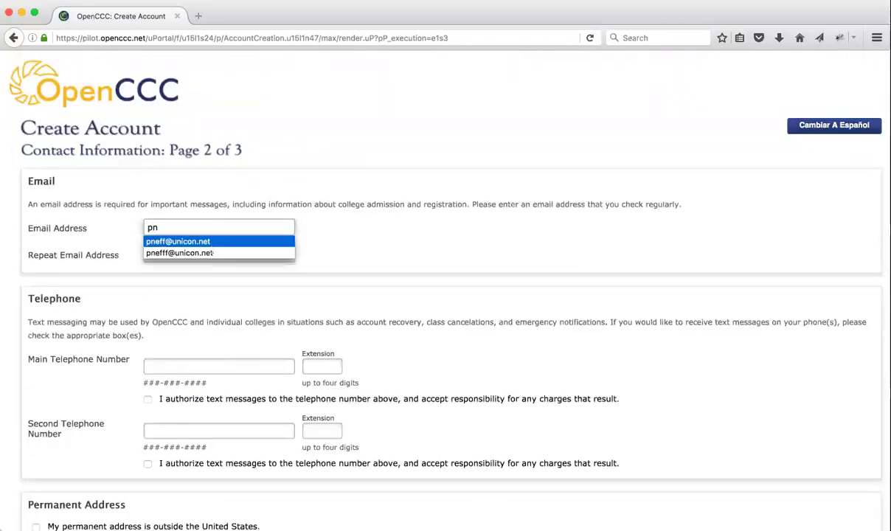
left_click(180, 242)
left_click(190, 256)
type("pn")
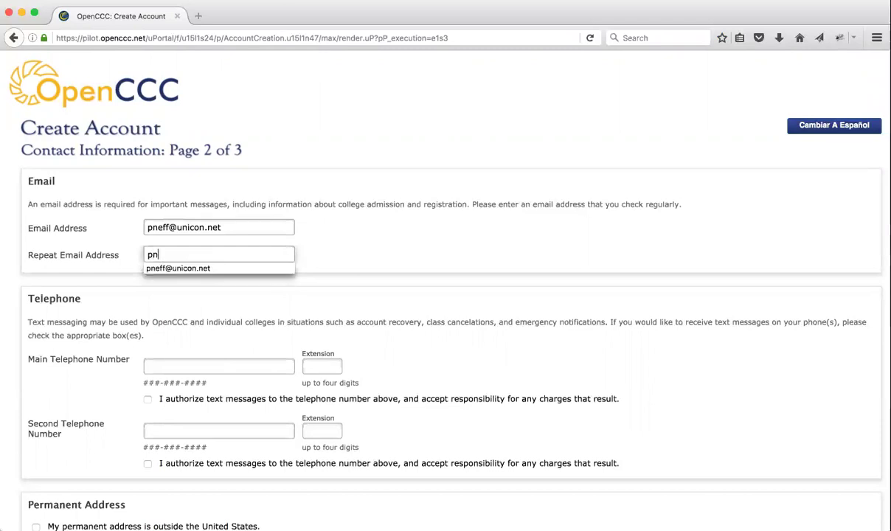
left_click(188, 267)
- Fill the main phone number from autofill and authorize text messages to it
left_click(171, 365)
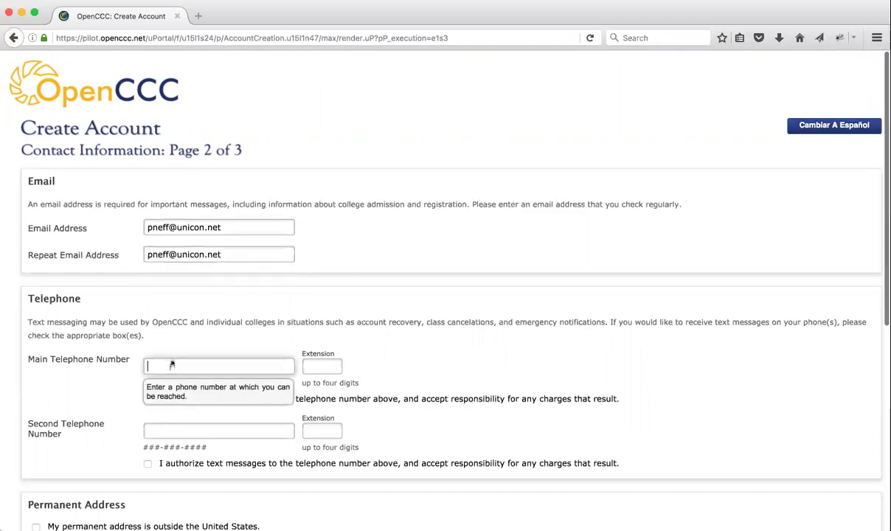
type("4")
left_click(175, 381)
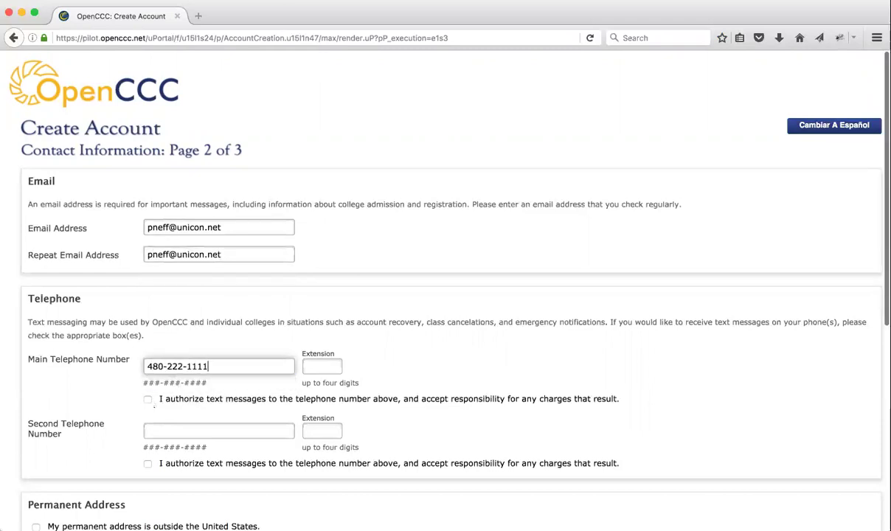
left_click(148, 399)
- Fill the permanent street address, city, state Arizona and ZIP from suggestions, then continue
scroll(168, 392, "down", 3)
left_click(175, 362)
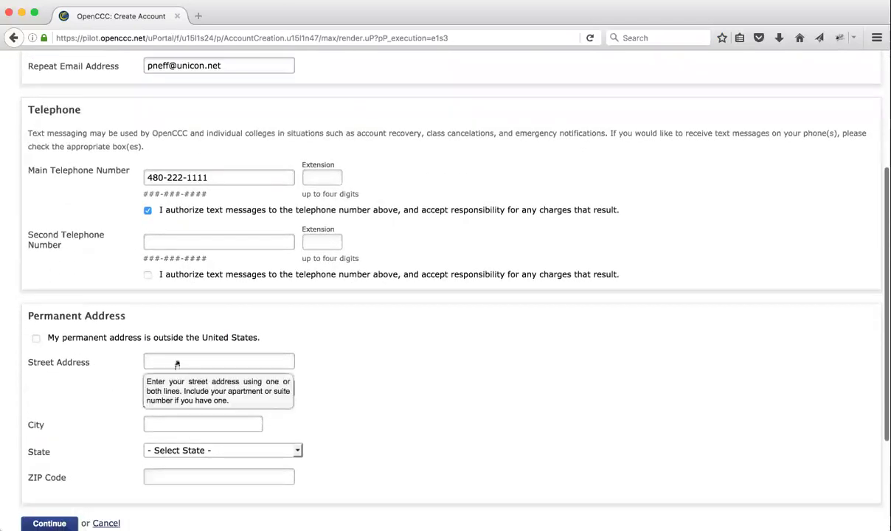
type("2")
left_click(183, 378)
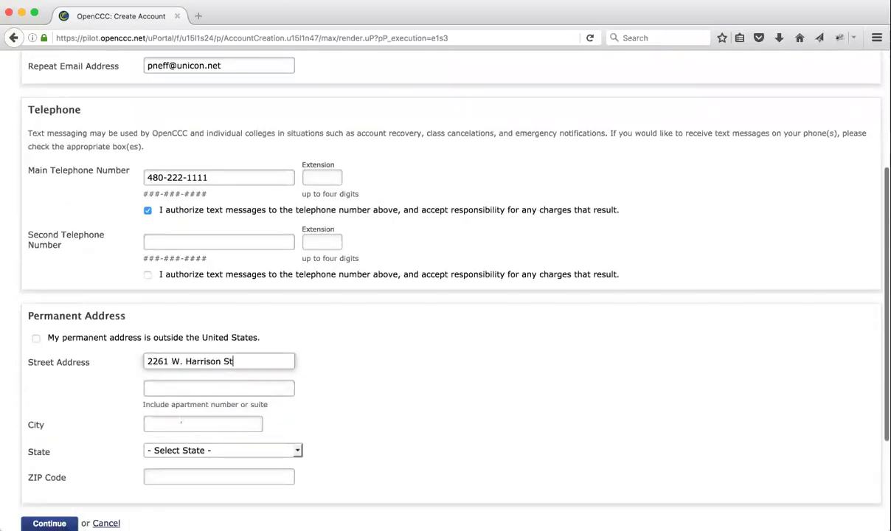
left_click(173, 423)
type("C")
left_click(169, 438)
left_click(184, 450)
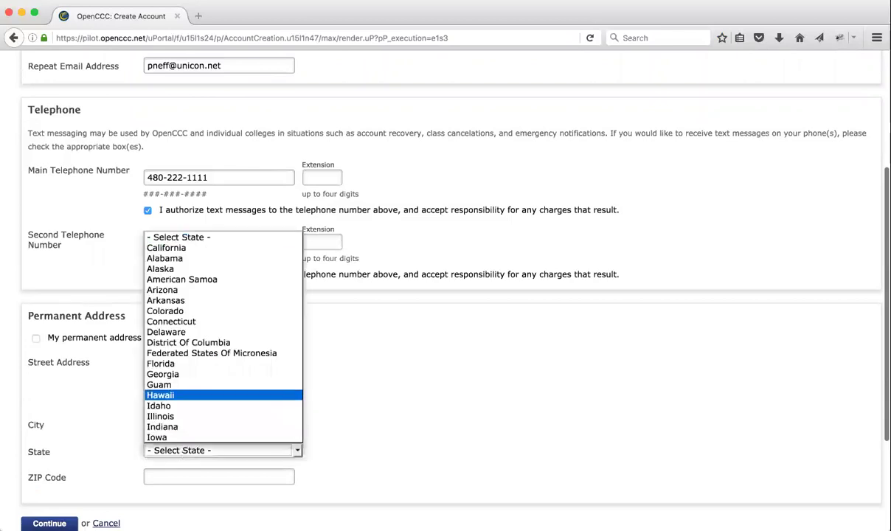
left_click(166, 289)
left_click(183, 476)
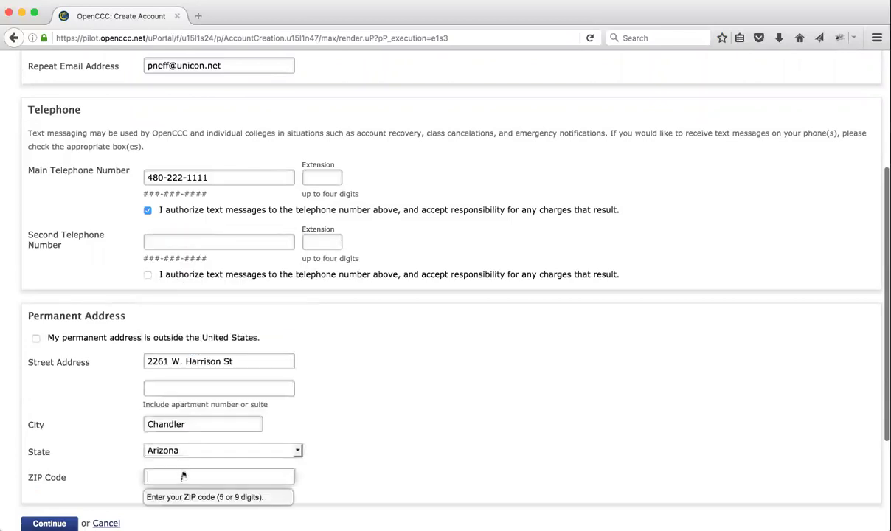
type("8")
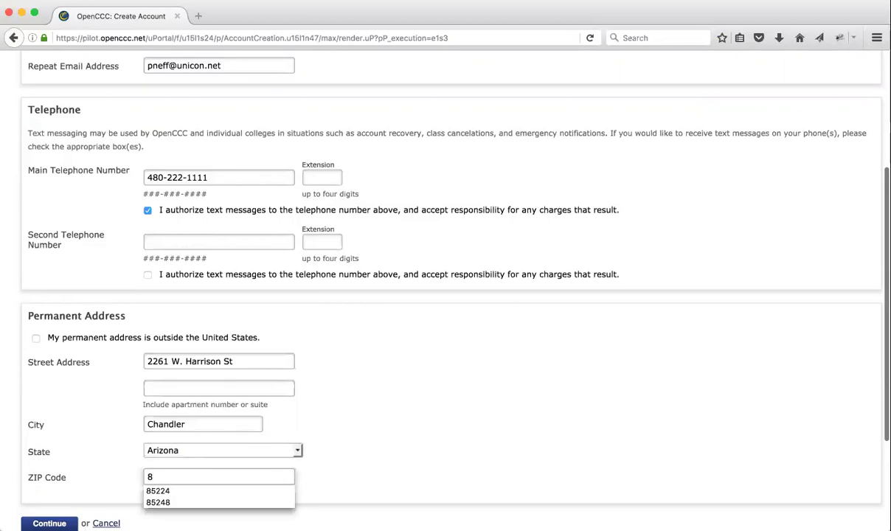
key("Down")
key("Return")
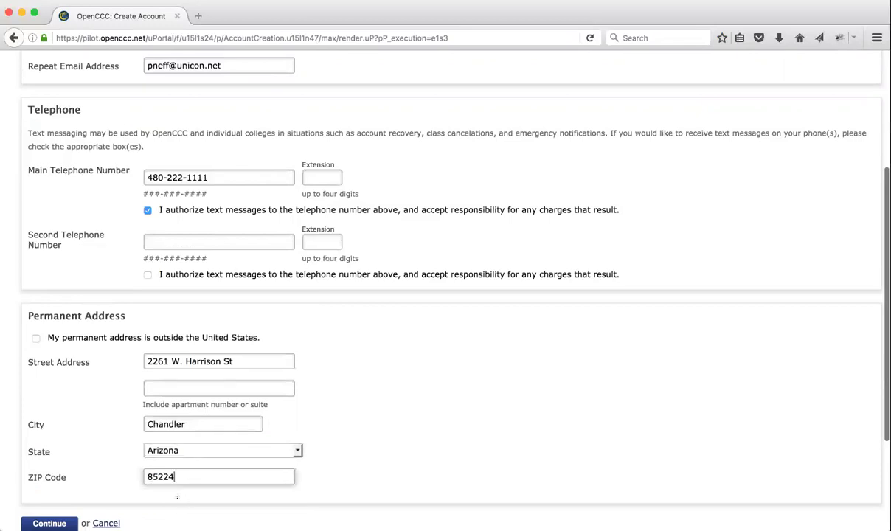
left_click(116, 523)
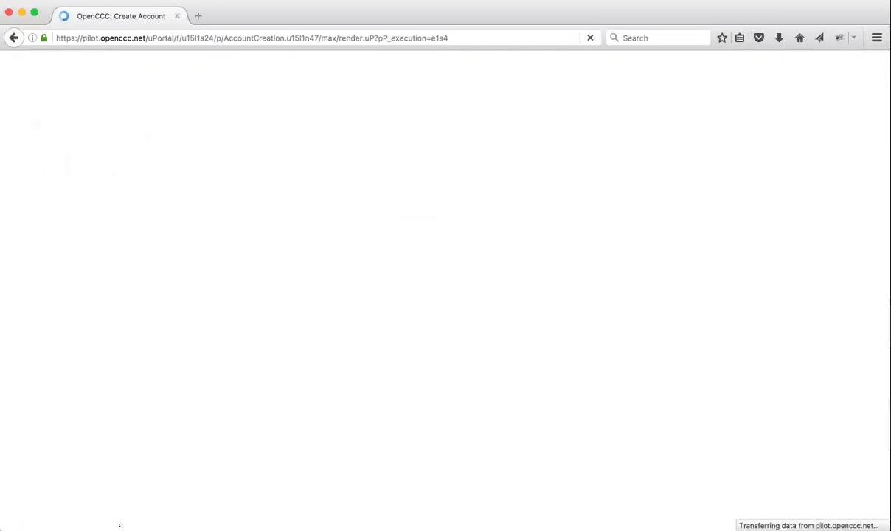
- Enter a username and the account password twice
left_click(171, 226)
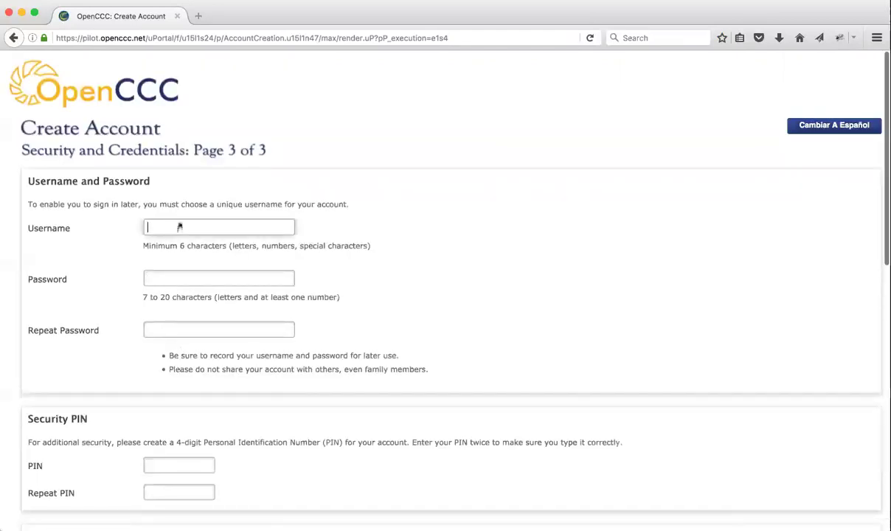
type("johndemo")
key("Tab")
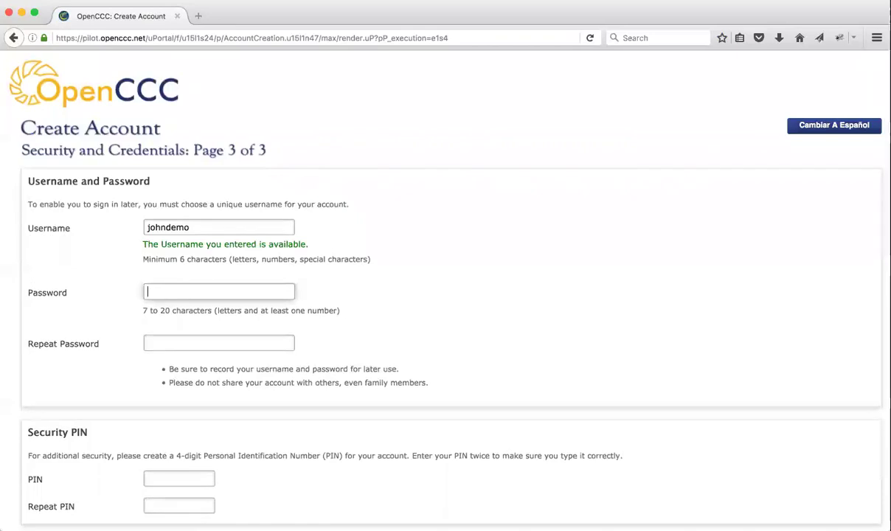
type("********")
key("Tab")
type("******")
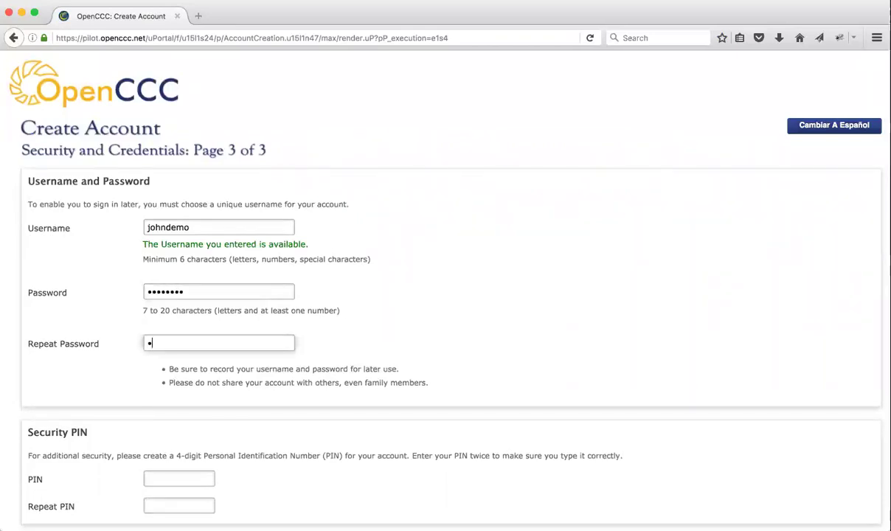
type("**")
- Enter the four-digit security PIN and move to the repeat PIN field
left_click(164, 480)
type("****")
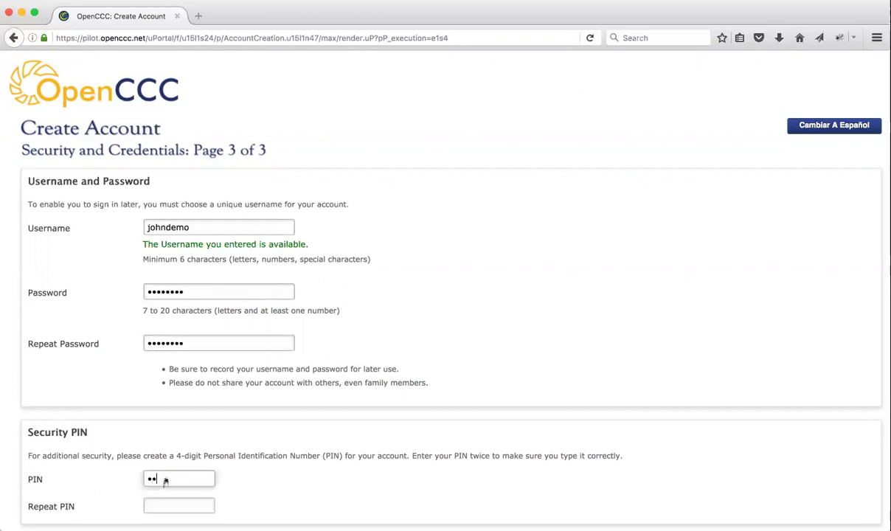
scroll(213, 456, "down", 3)
left_click(175, 368)
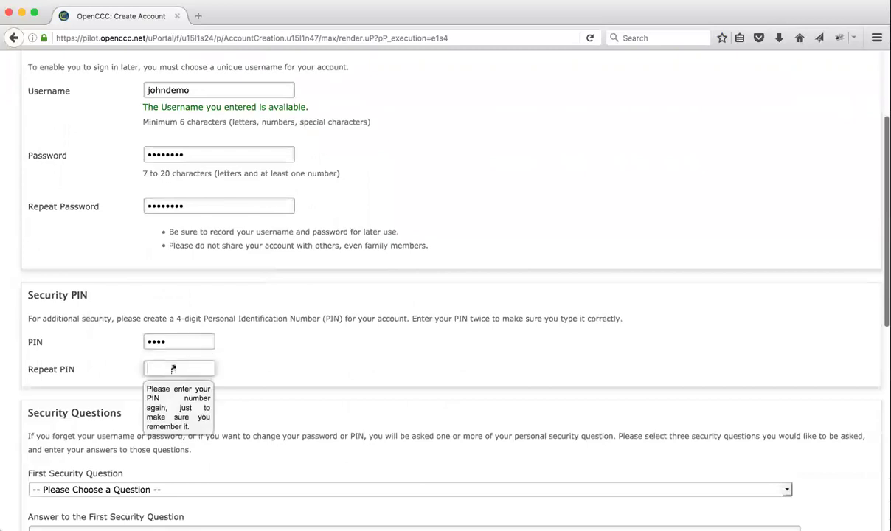
- Repeat the PIN and set the parents' meeting city as the first security question with an answer
type("****")
scroll(155, 295, "down", 2)
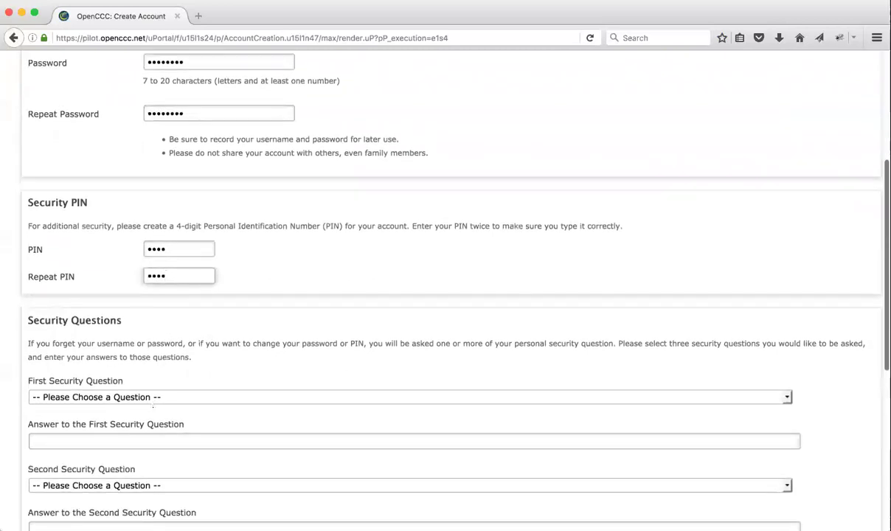
left_click(154, 397)
left_click(148, 194)
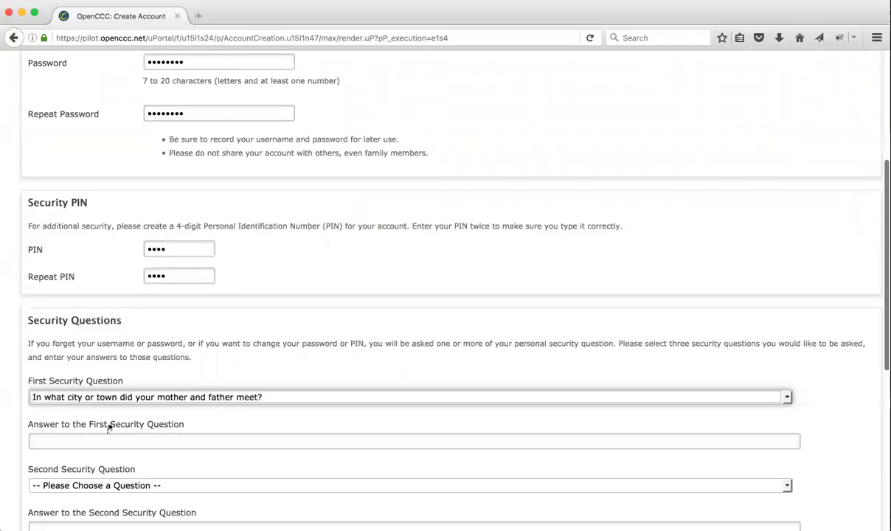
left_click(111, 441)
type("fa")
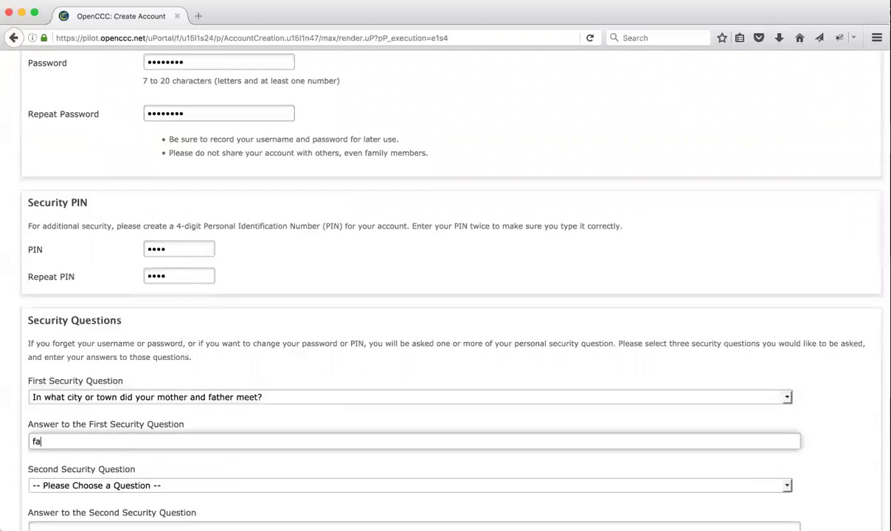
type("ther meet")
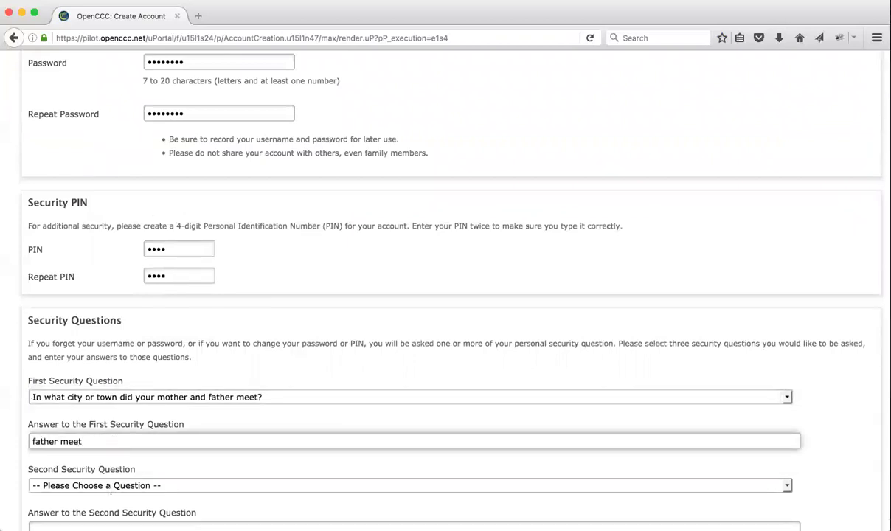
- Set the first car question as the second security question and answer it
key("Tab")
key("space")
left_click(172, 282)
scroll(172, 273, "down", 5)
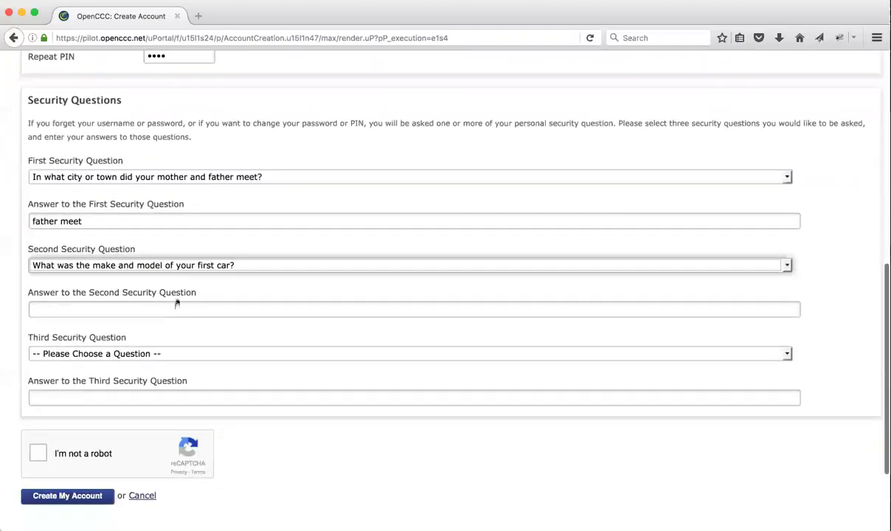
left_click(171, 305)
type("first car")
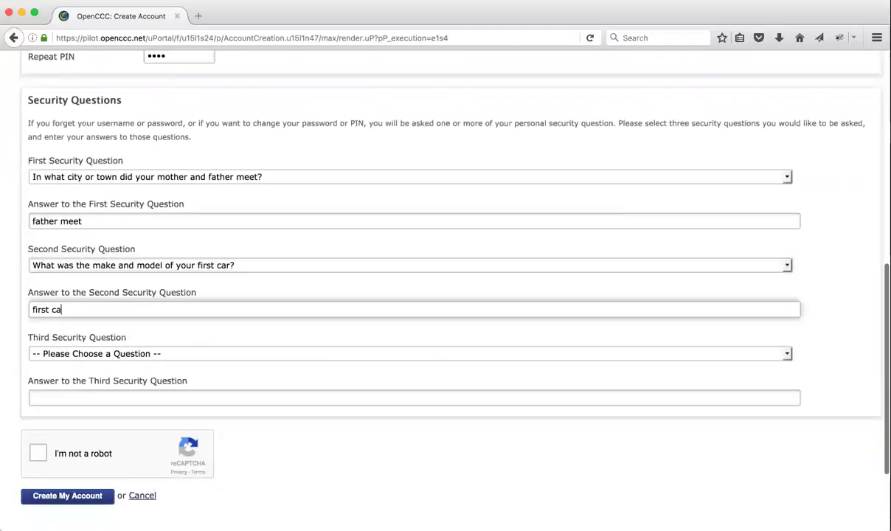
- Set the next door neighbor question third with an answer, pass the robot check, and create the account
left_click(189, 354)
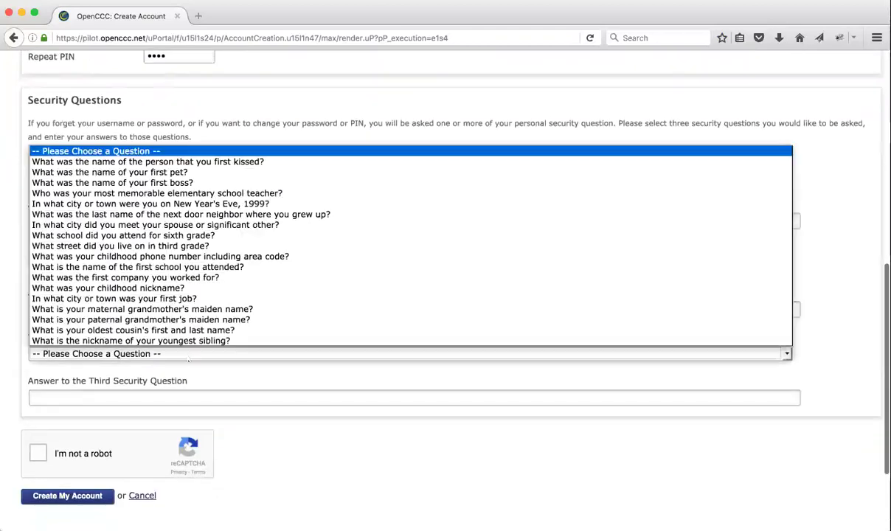
left_click(177, 215)
left_click(158, 398)
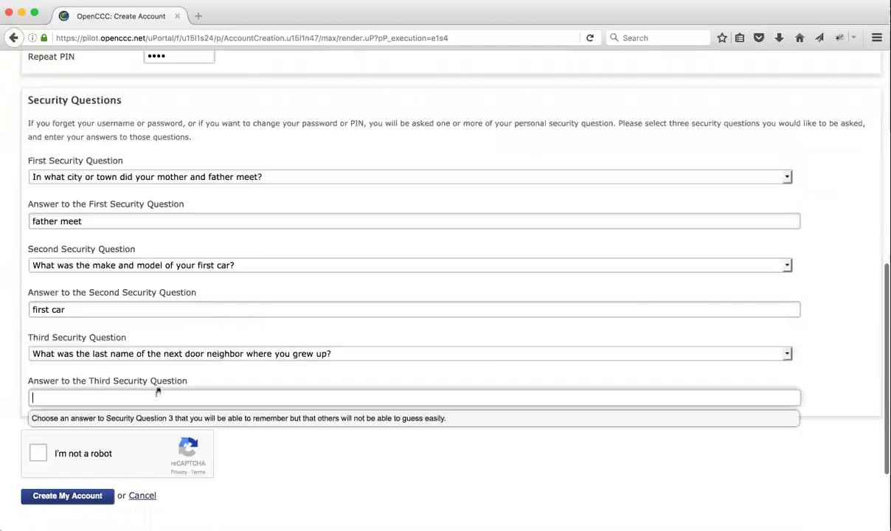
type("grew up")
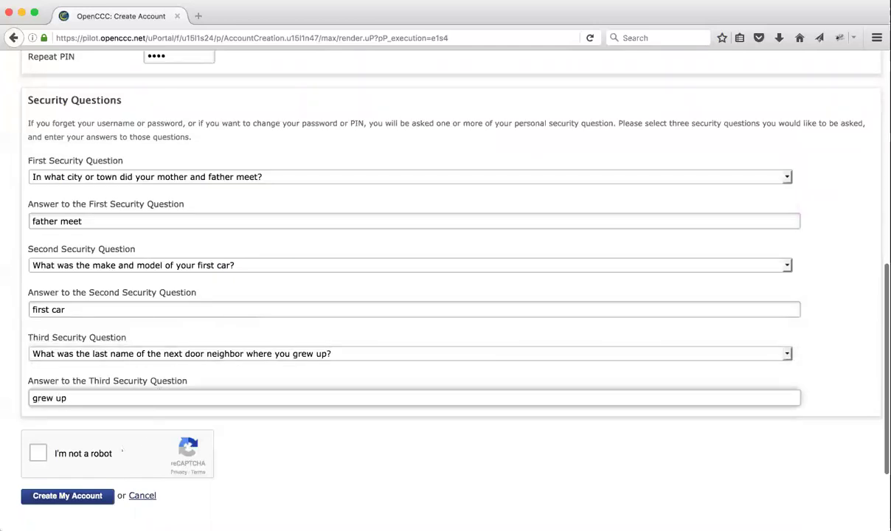
left_click(38, 453)
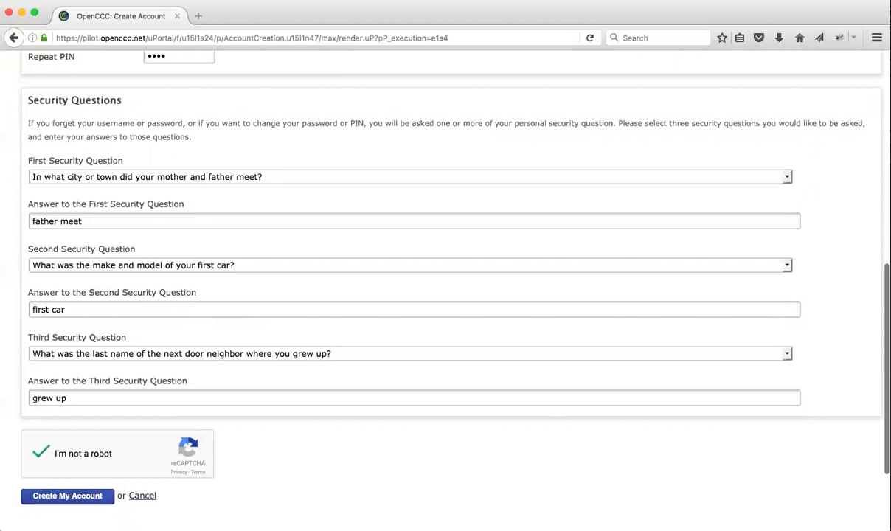
left_click(67, 496)
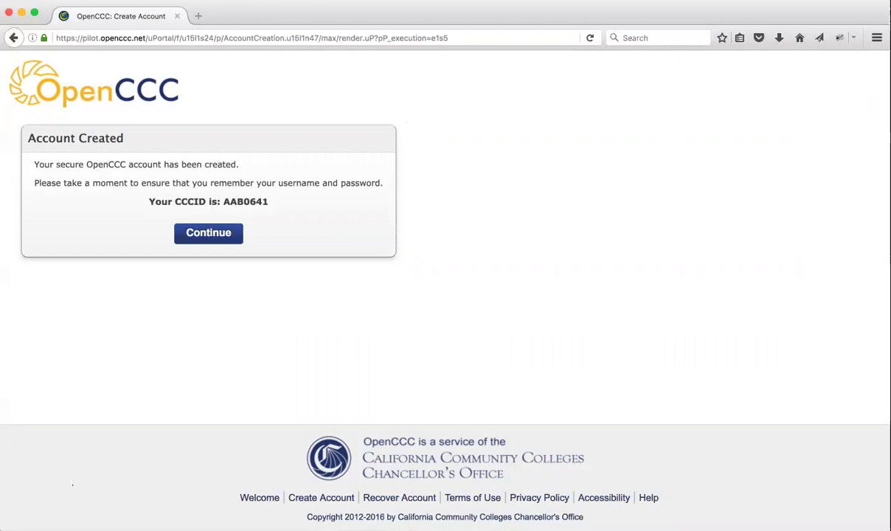
- Continue past the Account Created page showing the new CCCID
left_click(204, 221)
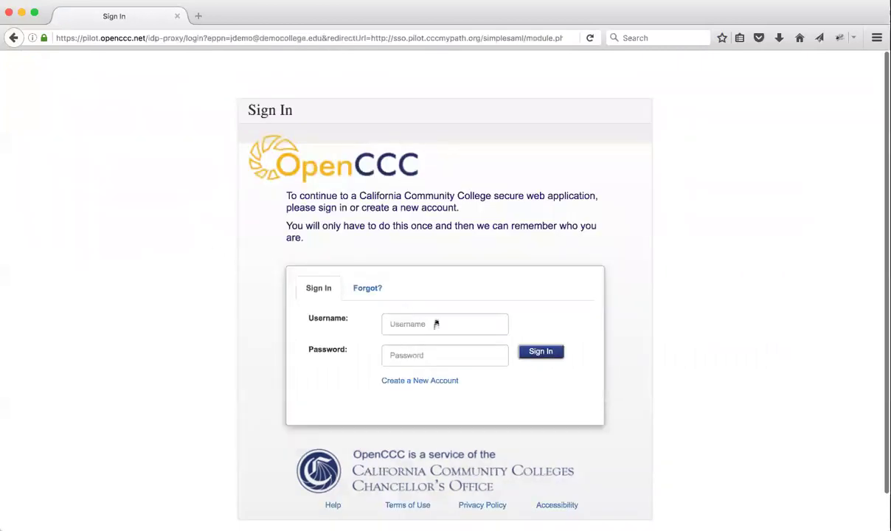
- Sign in to OpenCCC with the newly created username and password
left_click(431, 324)
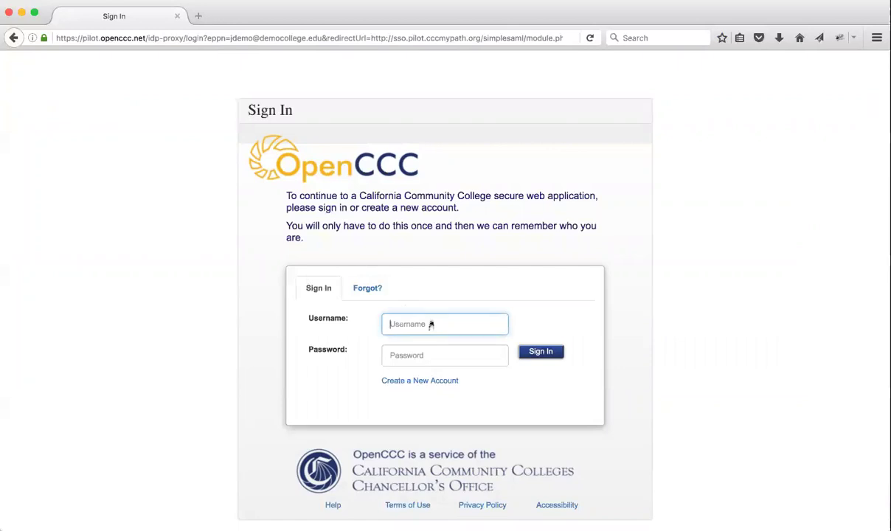
type("johndemo")
key("Tab")
type("********")
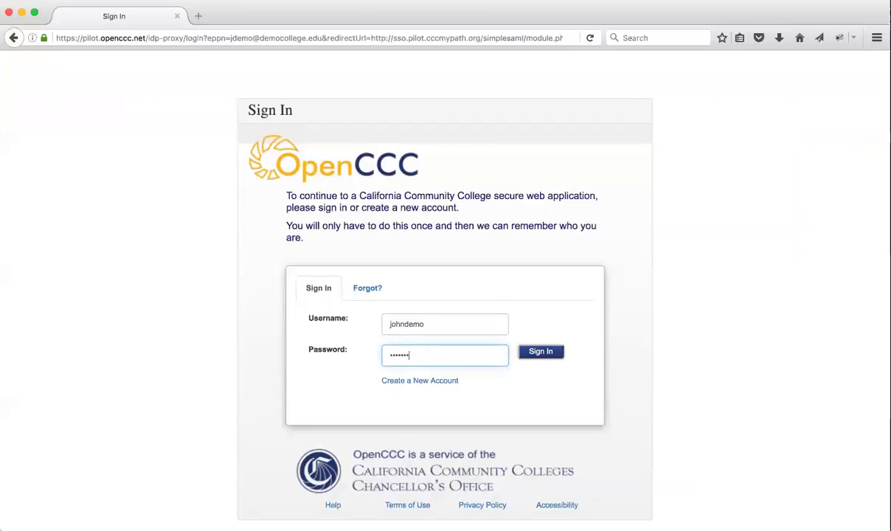
key("Return")
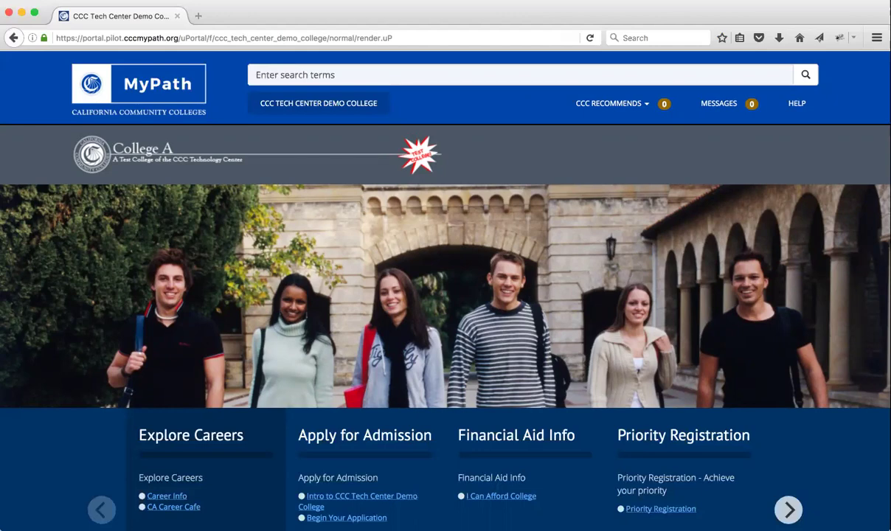
- Open the College A Portal bookmark, clear recent history, and scroll to the footer links
left_click(278, 101)
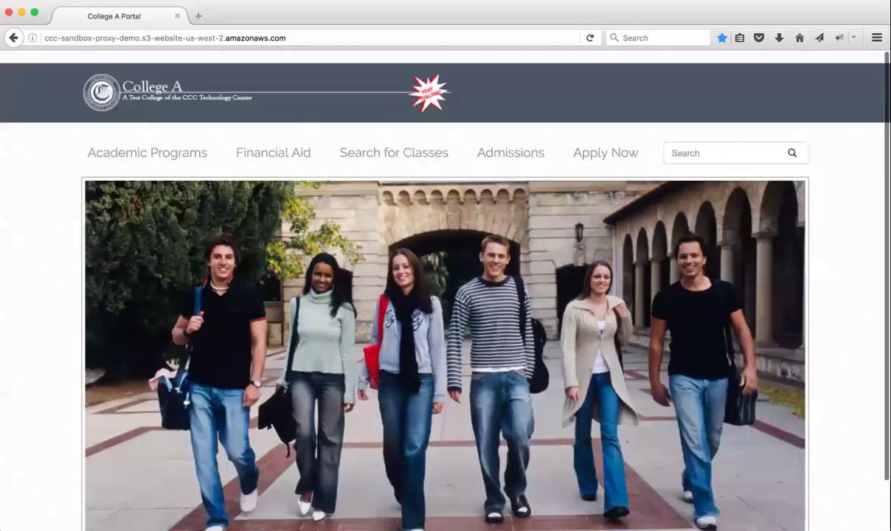
left_click(177, 0)
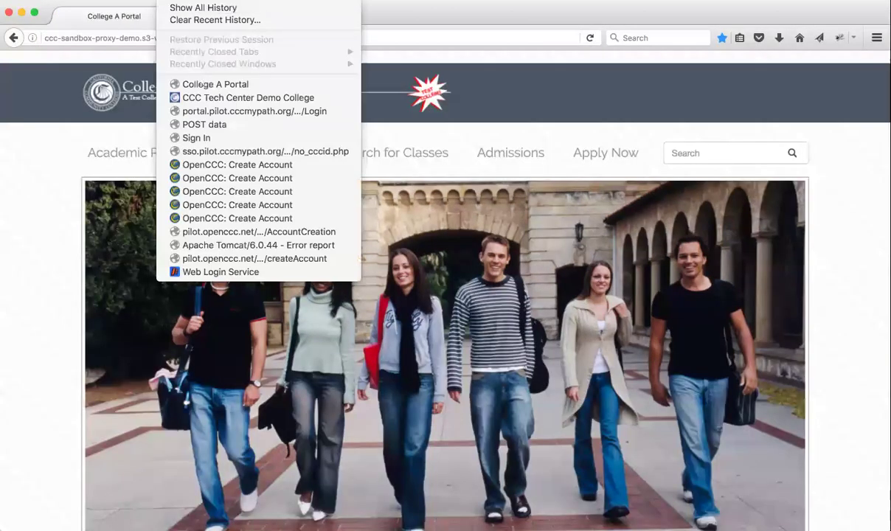
left_click(201, 21)
left_click(710, 354)
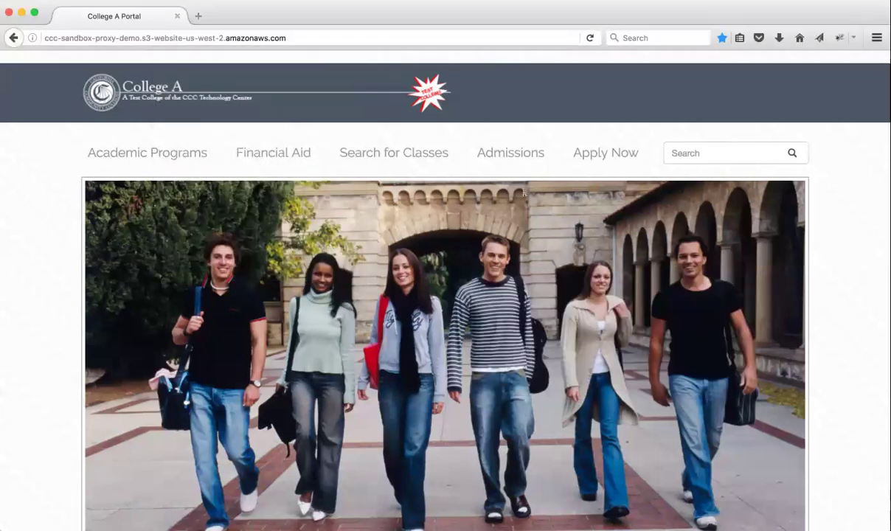
scroll(456, 206, "down", 2)
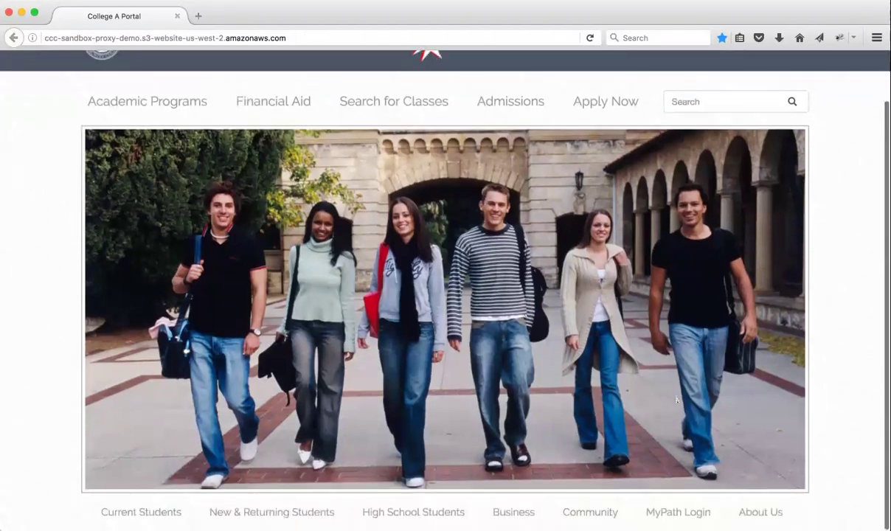
- Sign in through MyPath Login with the College A student's username and password
left_click(678, 512)
left_click(231, 163)
type("jdemo")
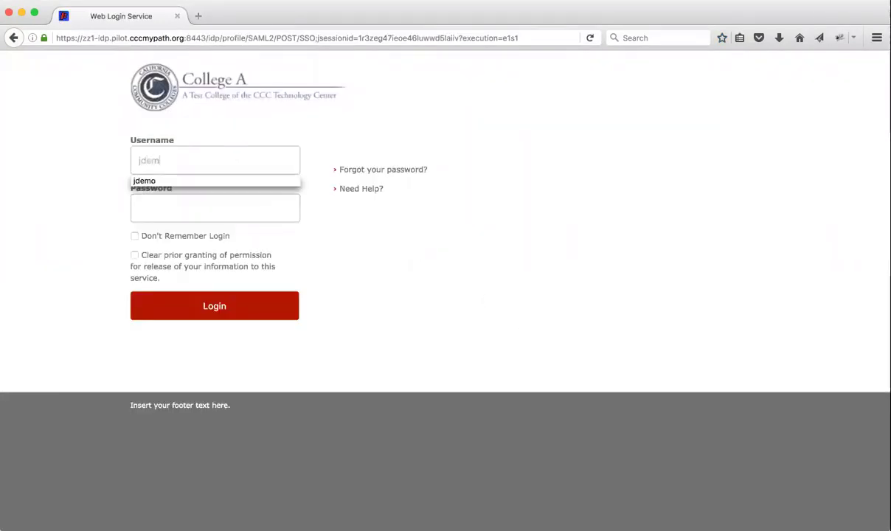
key("Tab")
type("password")
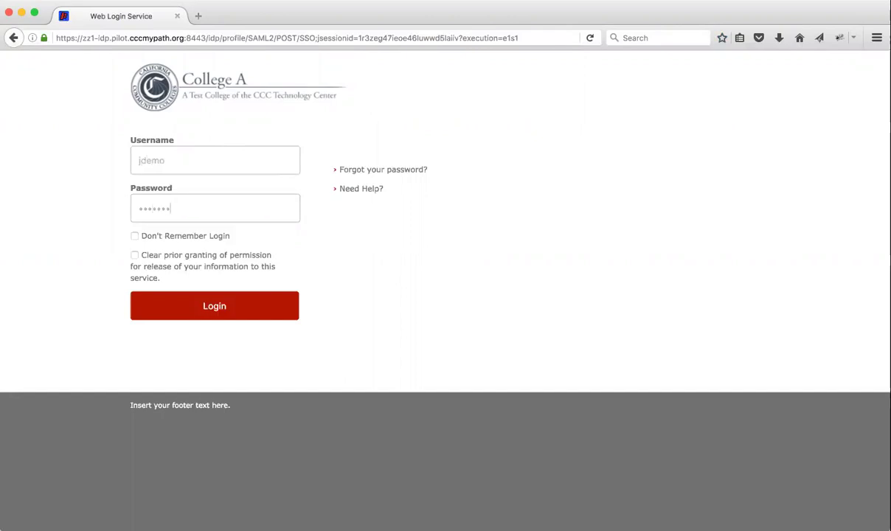
left_click(219, 313)
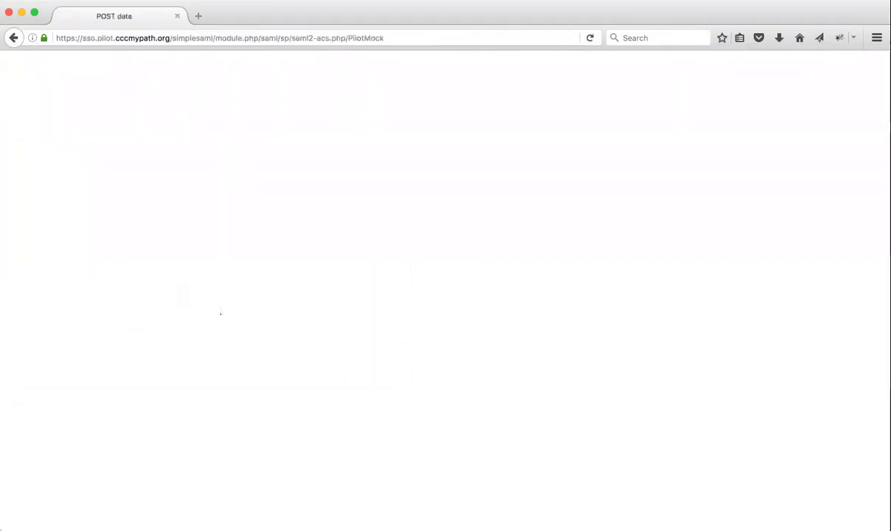